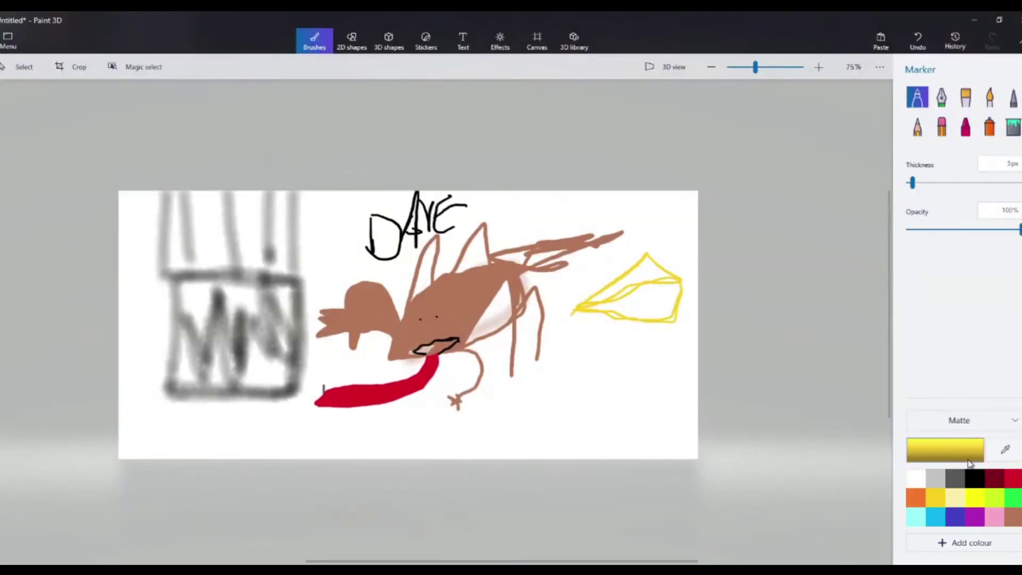
# Outline the blurred grey tower and the block beneath it in black marker, adding side lines and a T-shaped mark inside the tower
pyautogui.click(974, 478)
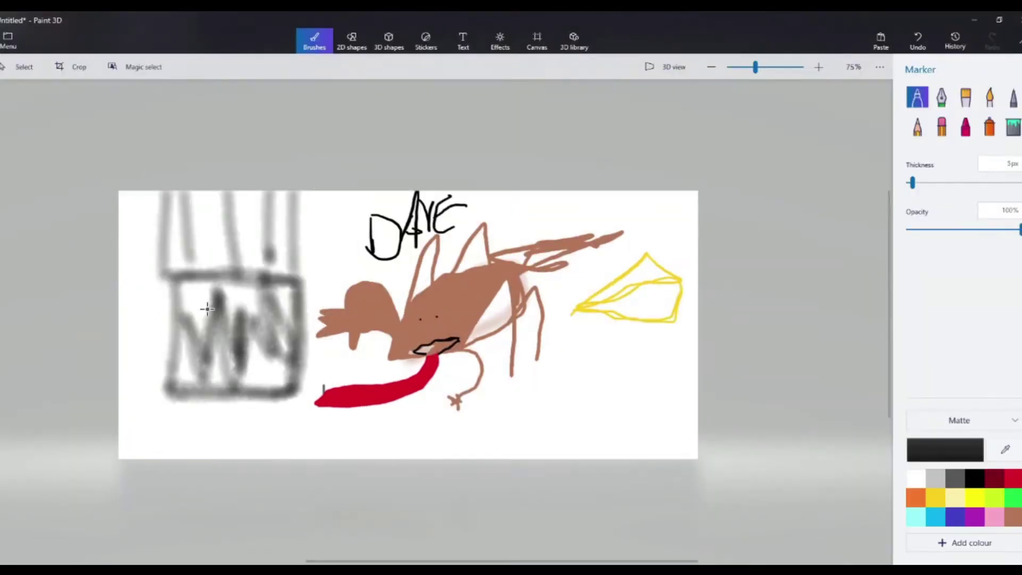
pyautogui.moveTo(159, 208); pyautogui.dragTo(135, 203)
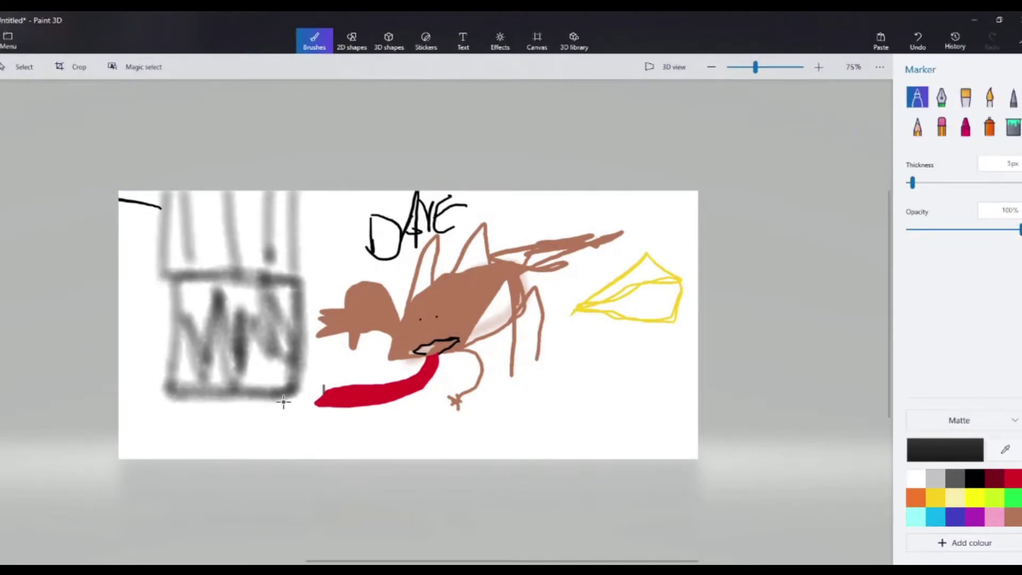
pyautogui.moveTo(330, 371); pyautogui.dragTo(139, 371)
pyautogui.moveTo(346, 373)
pyautogui.mouseDown()
pyautogui.moveTo(367, 242)
pyautogui.moveTo(197, 226)
pyautogui.moveTo(193, 370)
pyautogui.mouseUp()
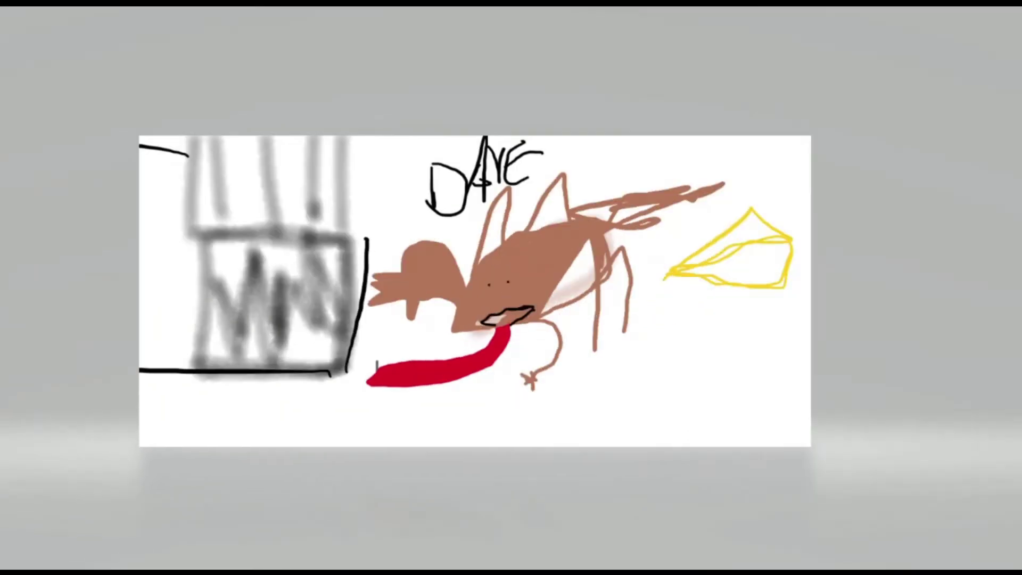
pyautogui.moveTo(337, 138); pyautogui.dragTo(347, 235)
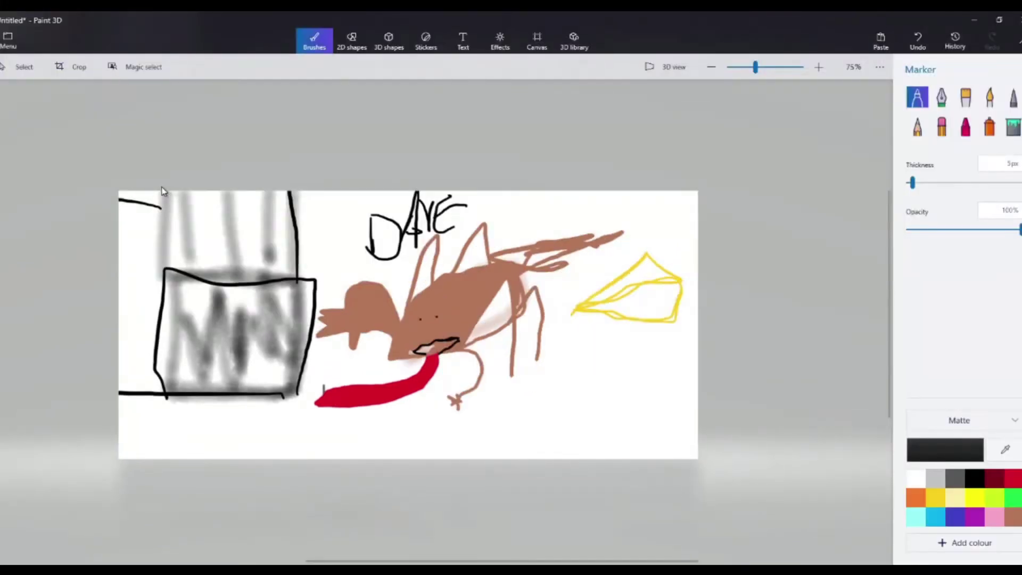
pyautogui.moveTo(163, 192); pyautogui.dragTo(170, 303)
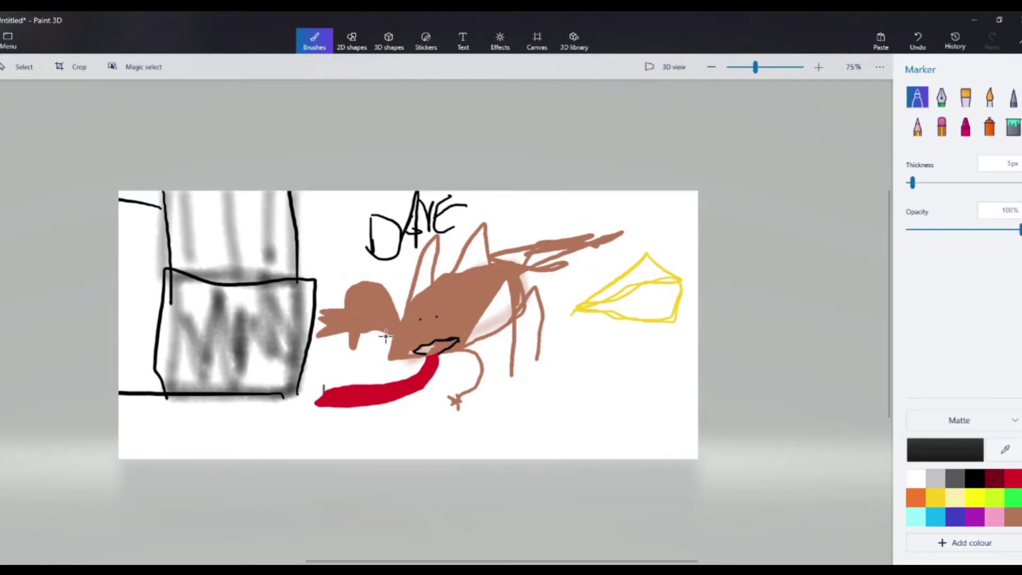
pyautogui.click(209, 216)
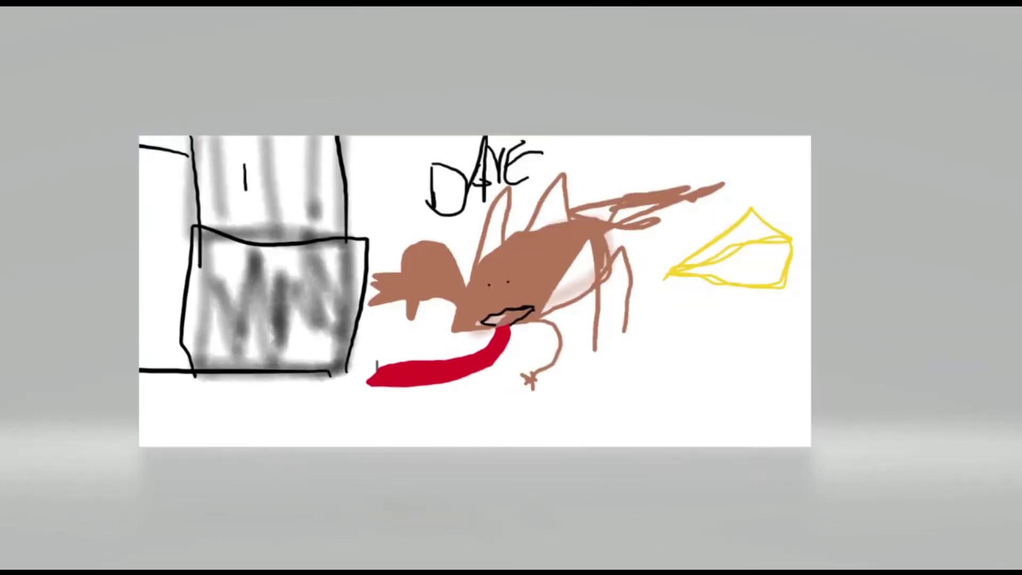
pyautogui.moveTo(210, 165); pyautogui.dragTo(259, 160)
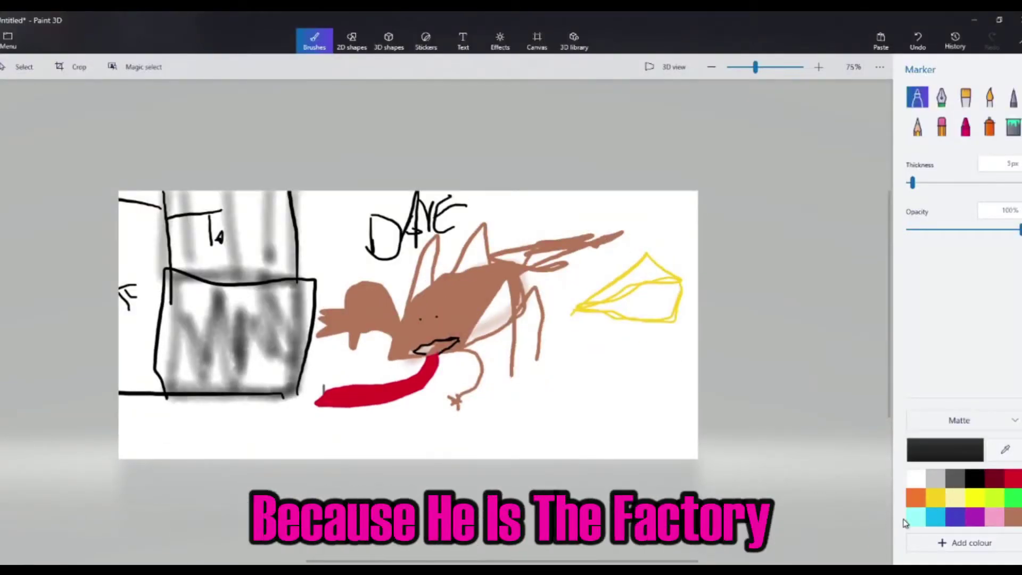
# Draw one short light blue marker line beside the upper edge of the yellow wedge and a long one beneath it
pyautogui.click(935, 518)
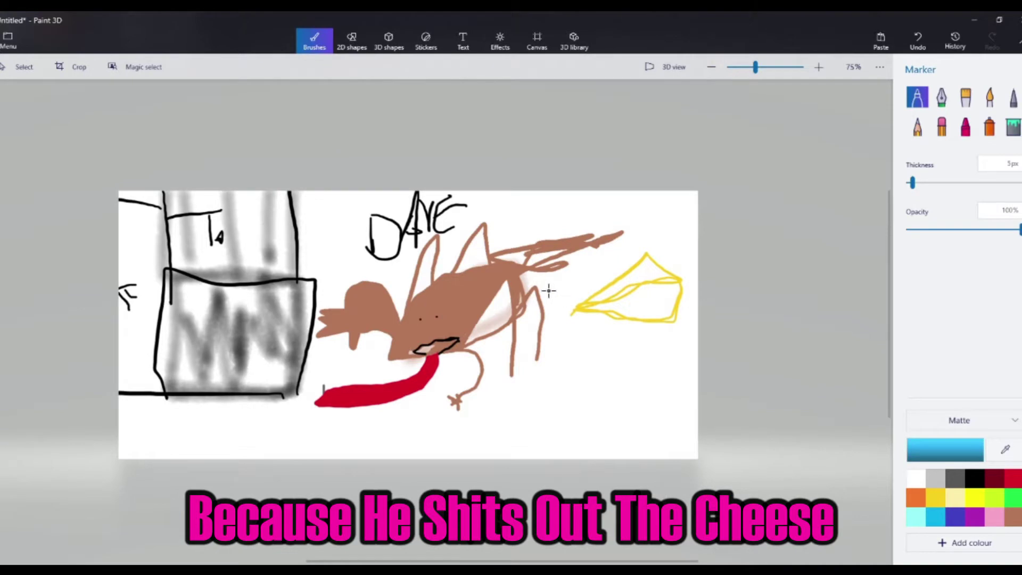
pyautogui.moveTo(549, 290); pyautogui.dragTo(596, 276)
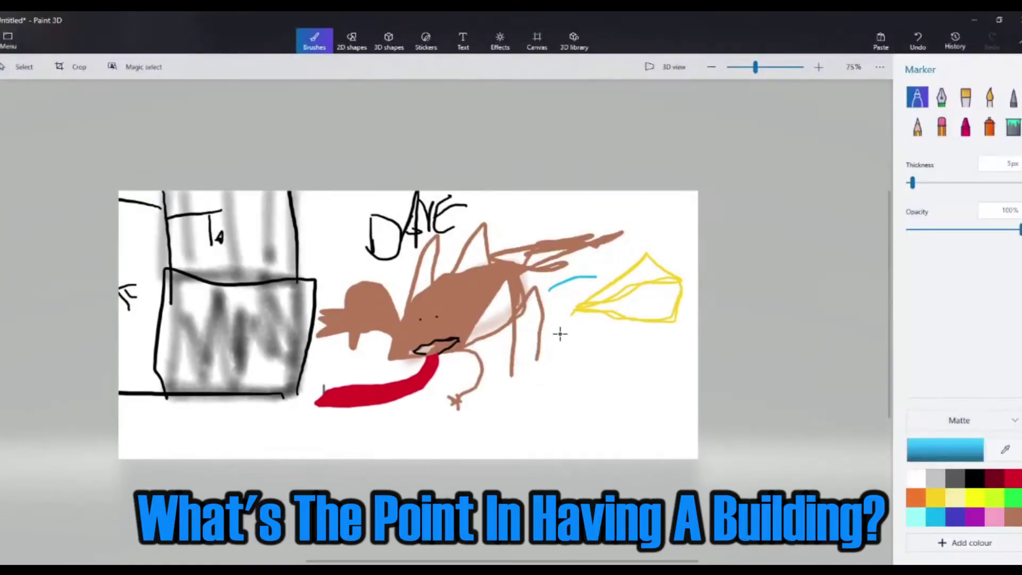
pyautogui.moveTo(560, 334); pyautogui.dragTo(674, 330)
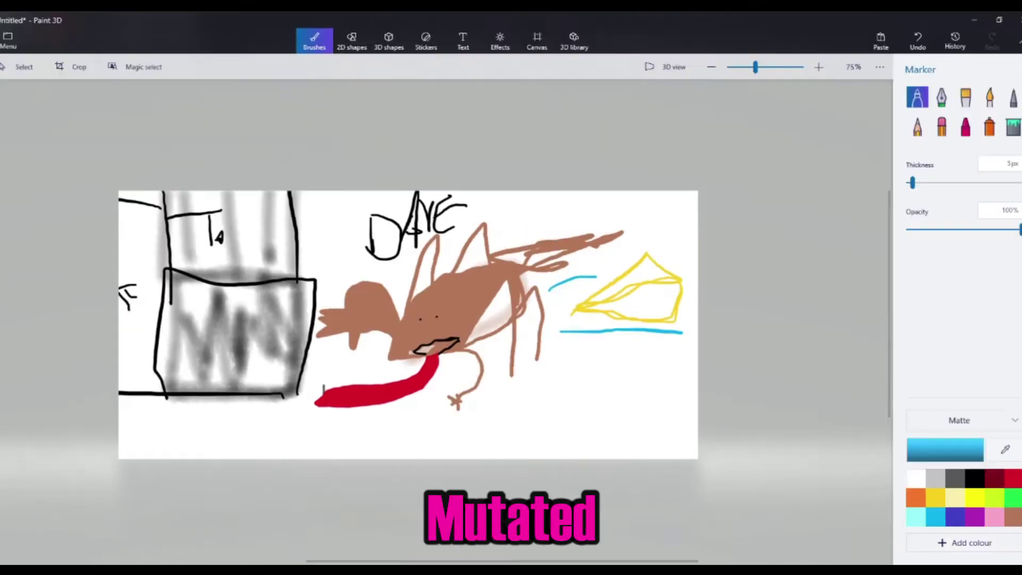
# Add short bright green marker streaks inside both faces of the yellow cheese wedge
pyautogui.click(1013, 498)
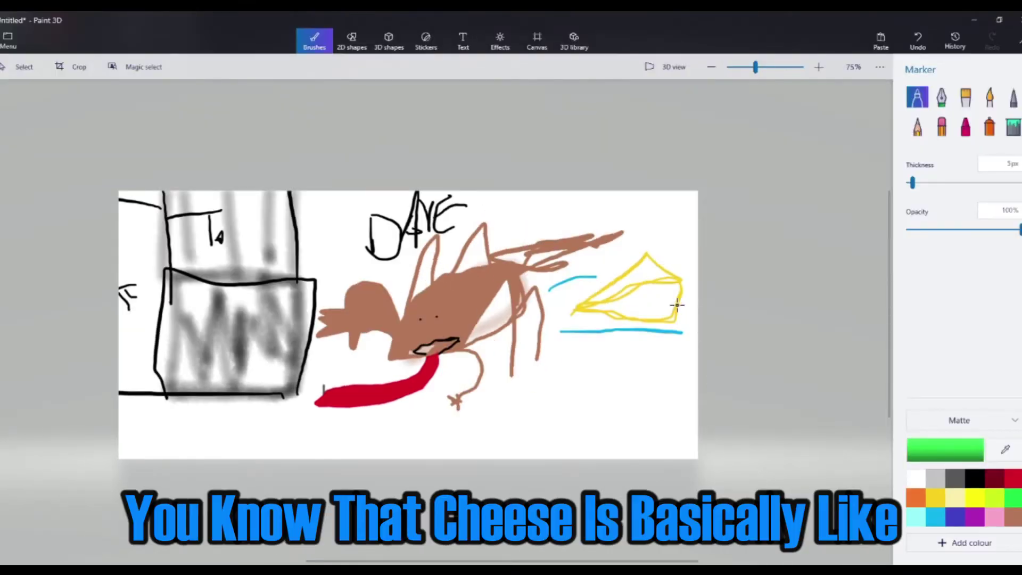
pyautogui.moveTo(674, 303); pyautogui.dragTo(669, 314)
pyautogui.moveTo(755, 268); pyautogui.dragTo(747, 281)
pyautogui.moveTo(750, 227); pyautogui.dragTo(749, 236)
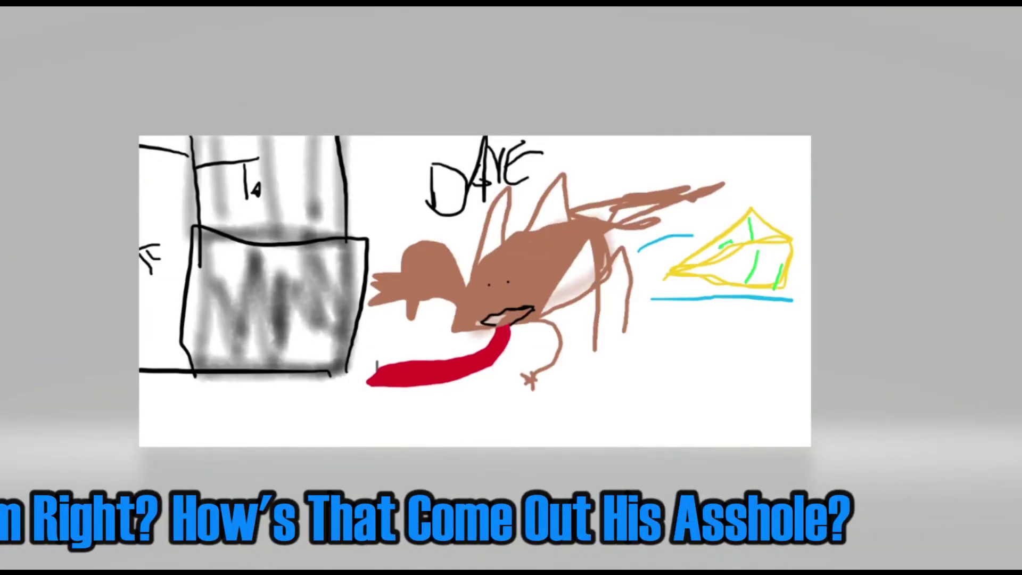
pyautogui.moveTo(725, 268); pyautogui.dragTo(737, 268)
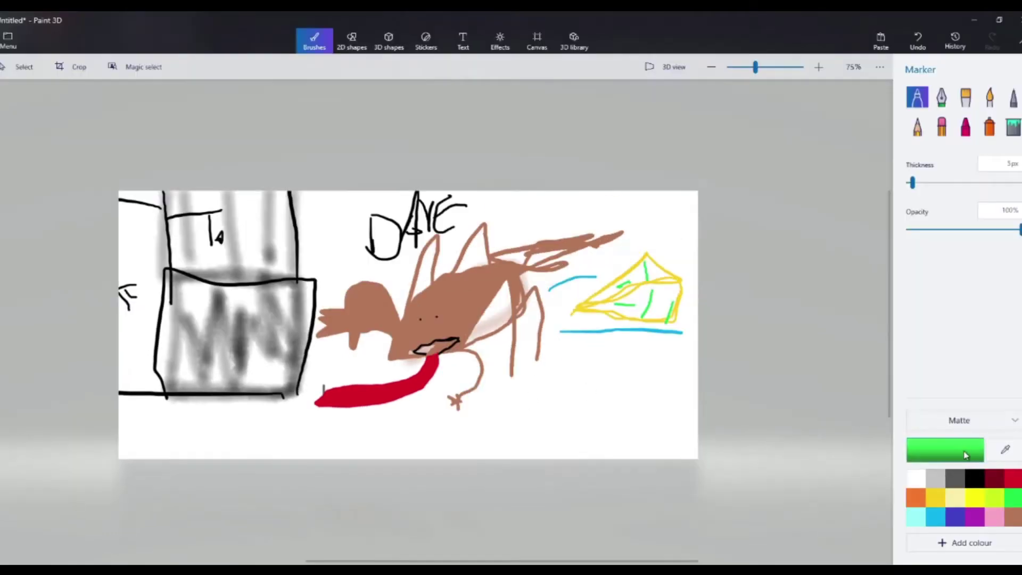
pyautogui.click(935, 478)
pyautogui.click(916, 478)
pyautogui.moveTo(486, 313)
pyautogui.mouseDown()
pyautogui.moveTo(504, 260)
pyautogui.moveTo(513, 254)
pyautogui.moveTo(522, 276)
pyautogui.mouseUp()
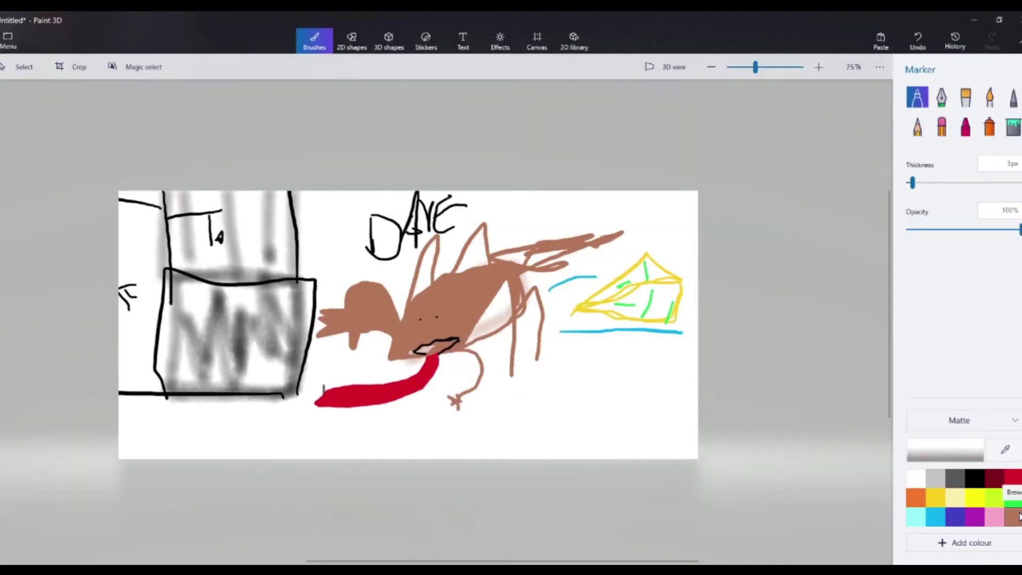
# Scribble a light blue figure between the brown creature and the yellow wedge, with long overlapping strokes extending below the wedge
pyautogui.click(935, 515)
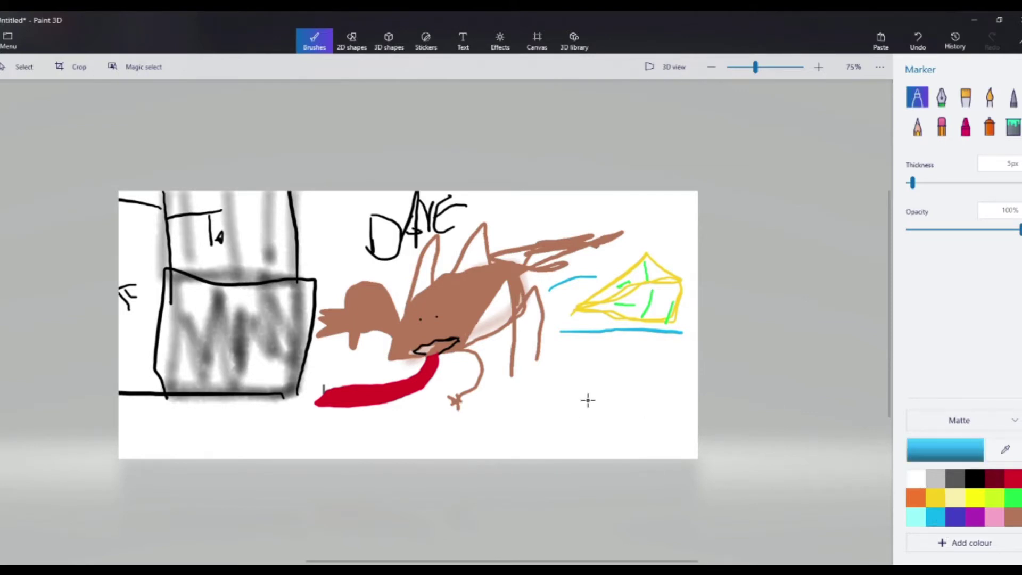
pyautogui.moveTo(580, 359)
pyautogui.mouseDown()
pyautogui.moveTo(545, 331)
pyautogui.moveTo(552, 370)
pyautogui.mouseUp()
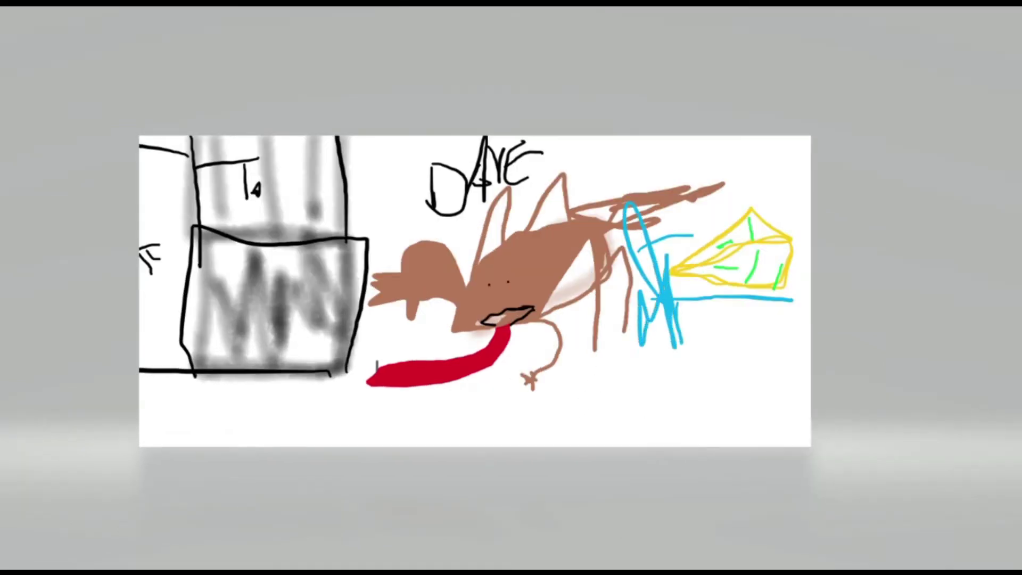
pyautogui.moveTo(681, 319)
pyautogui.mouseDown()
pyautogui.moveTo(802, 314)
pyautogui.moveTo(708, 338)
pyautogui.moveTo(772, 322)
pyautogui.moveTo(694, 359)
pyautogui.mouseUp()
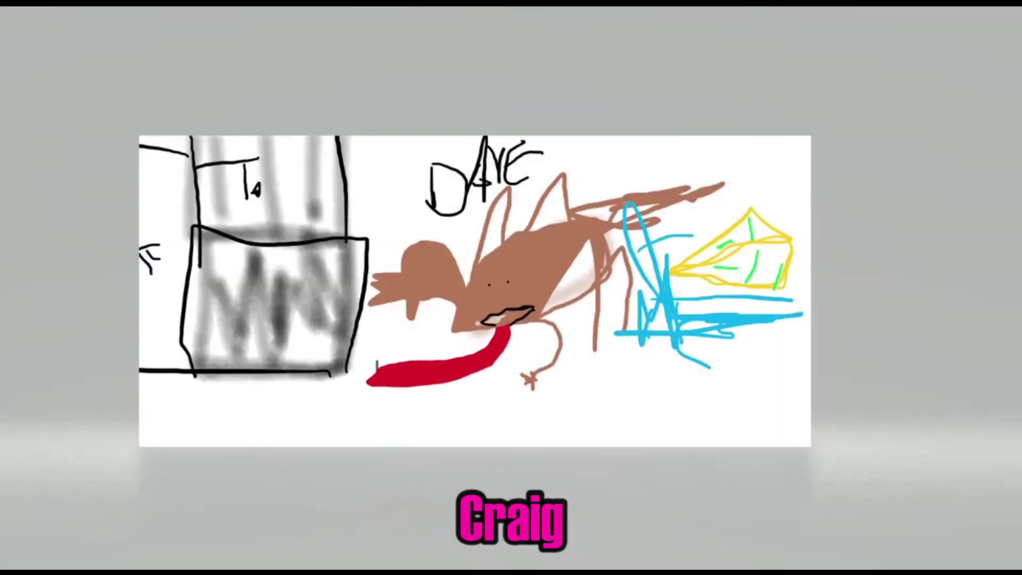
pyautogui.moveTo(649, 341)
pyautogui.mouseDown()
pyautogui.moveTo(761, 349)
pyautogui.moveTo(660, 376)
pyautogui.moveTo(697, 327)
pyautogui.mouseUp()
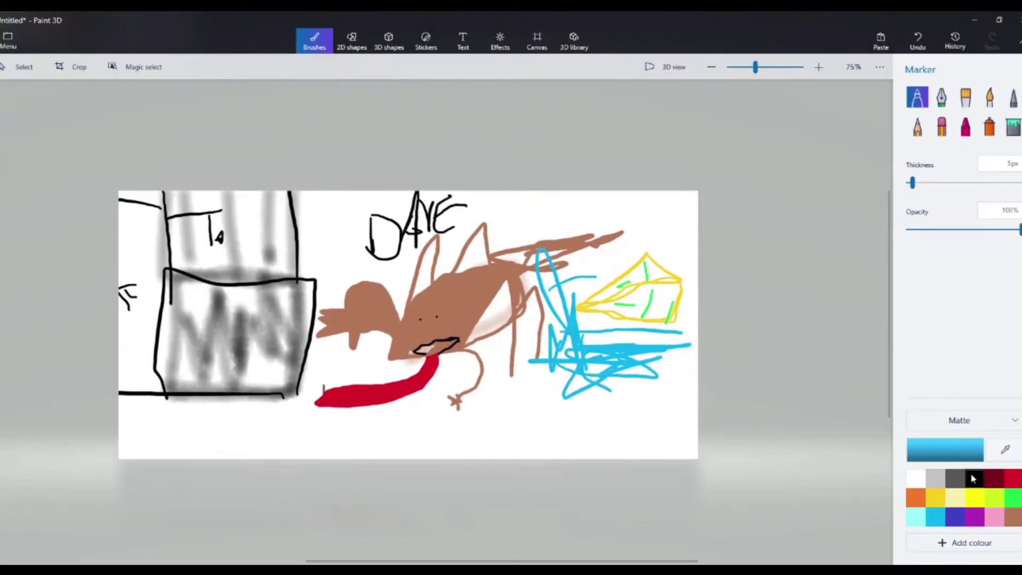
# Hand-letter the second character's name in black marker above the yellow wedge
pyautogui.click(973, 479)
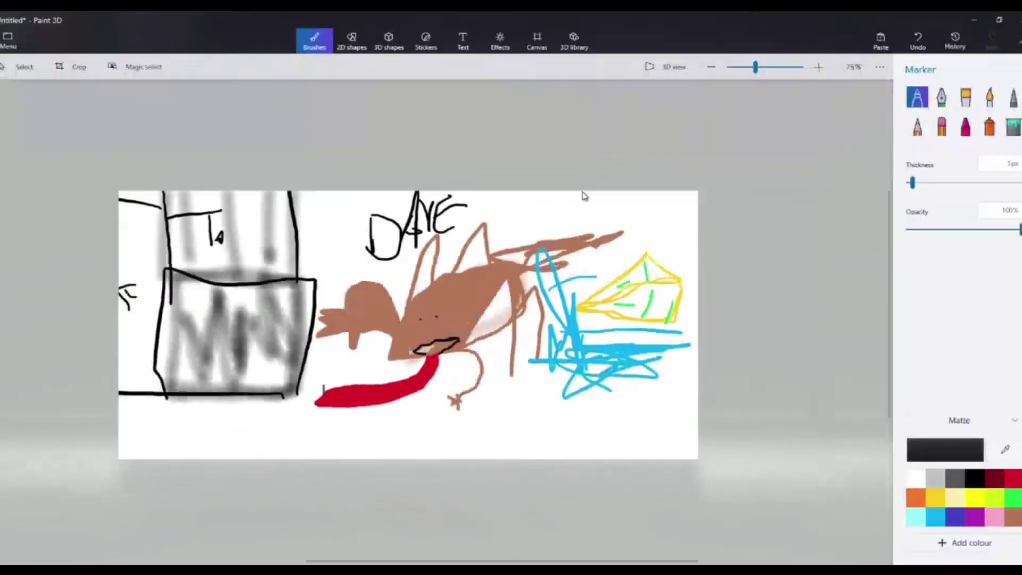
pyautogui.moveTo(582, 191); pyautogui.dragTo(540, 228)
pyautogui.moveTo(660, 172)
pyautogui.mouseDown()
pyautogui.moveTo(688, 148)
pyautogui.moveTo(681, 158)
pyautogui.moveTo(696, 143)
pyautogui.moveTo(709, 166)
pyautogui.mouseUp()
pyautogui.moveTo(720, 136)
pyautogui.mouseDown()
pyautogui.moveTo(718, 160)
pyautogui.moveTo(785, 192)
pyautogui.mouseUp()
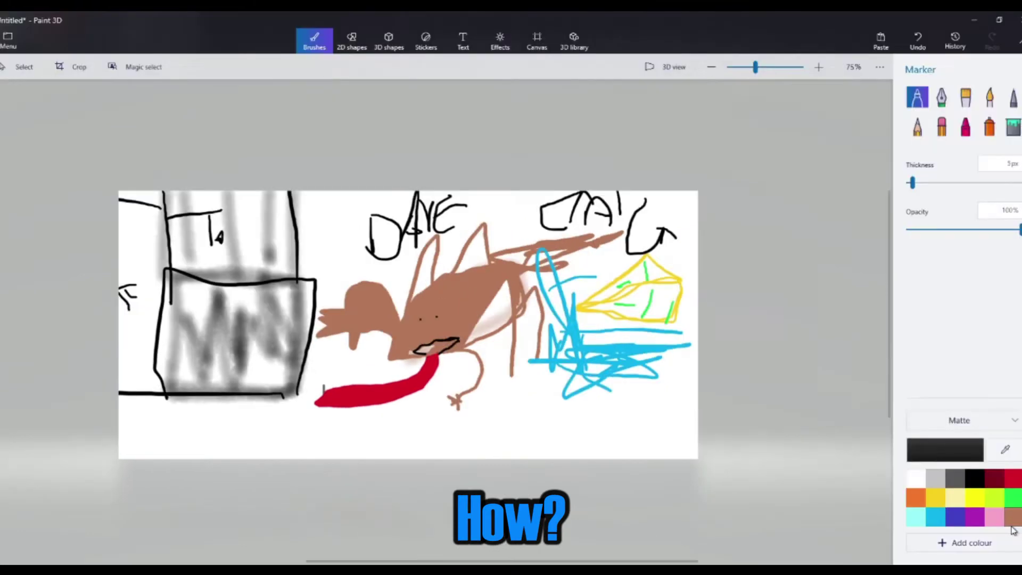
# Draw white marker strokes across the brown creature's body, starting just above its mouth
pyautogui.click(1012, 525)
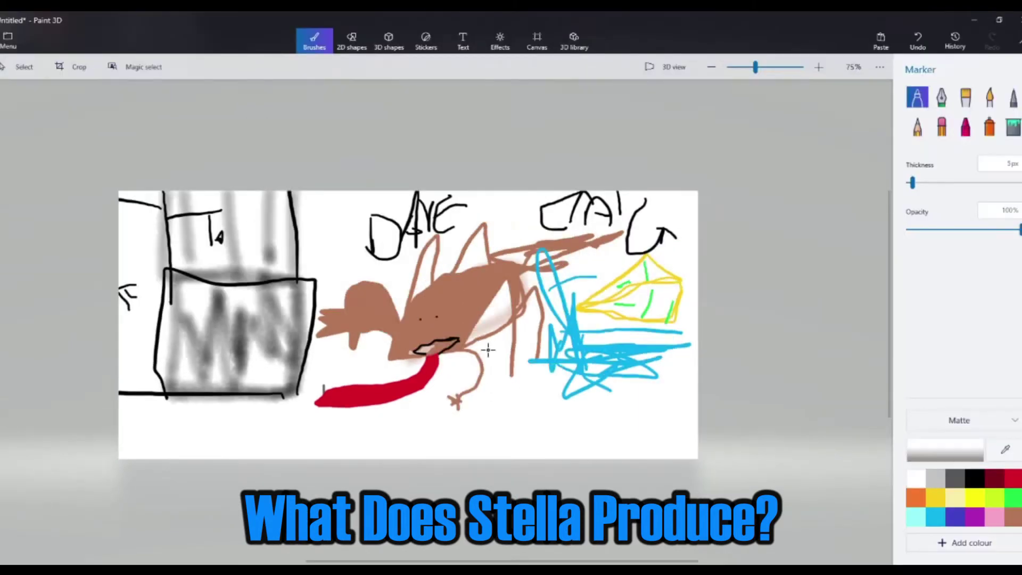
pyautogui.moveTo(461, 305); pyautogui.dragTo(463, 329)
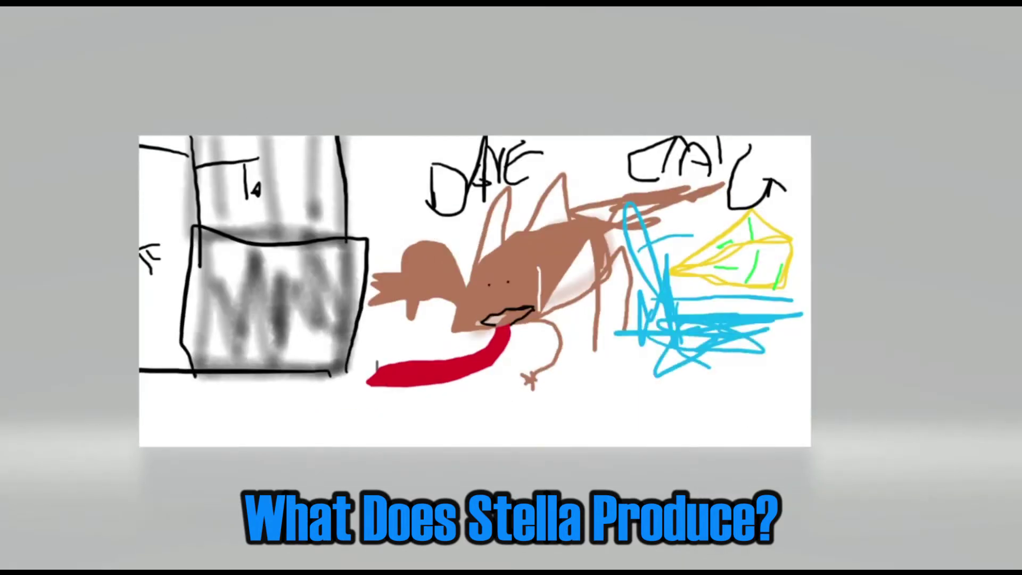
pyautogui.moveTo(538, 284)
pyautogui.mouseDown()
pyautogui.moveTo(554, 258)
pyautogui.moveTo(545, 246)
pyautogui.moveTo(522, 232)
pyautogui.moveTo(502, 240)
pyautogui.moveTo(469, 276)
pyautogui.moveTo(476, 310)
pyautogui.moveTo(507, 240)
pyautogui.moveTo(571, 224)
pyautogui.moveTo(602, 264)
pyautogui.moveTo(544, 260)
pyautogui.moveTo(591, 205)
pyautogui.moveTo(564, 240)
pyautogui.moveTo(551, 229)
pyautogui.moveTo(543, 247)
pyautogui.moveTo(531, 235)
pyautogui.mouseUp()
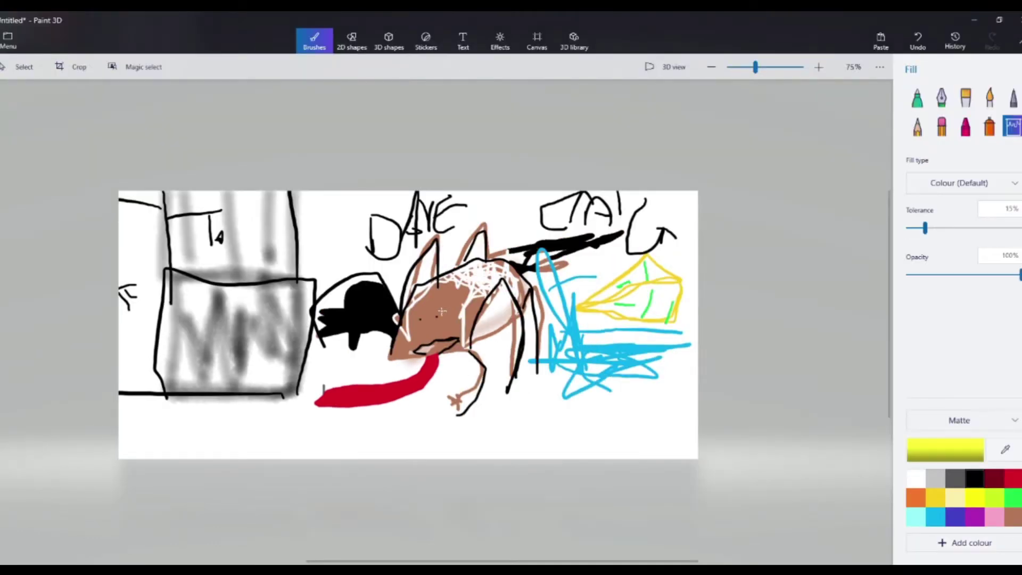
# Draw yellow marker bands around the creature's face and over its back
pyautogui.click(928, 100)
pyautogui.moveTo(459, 305); pyautogui.dragTo(459, 345)
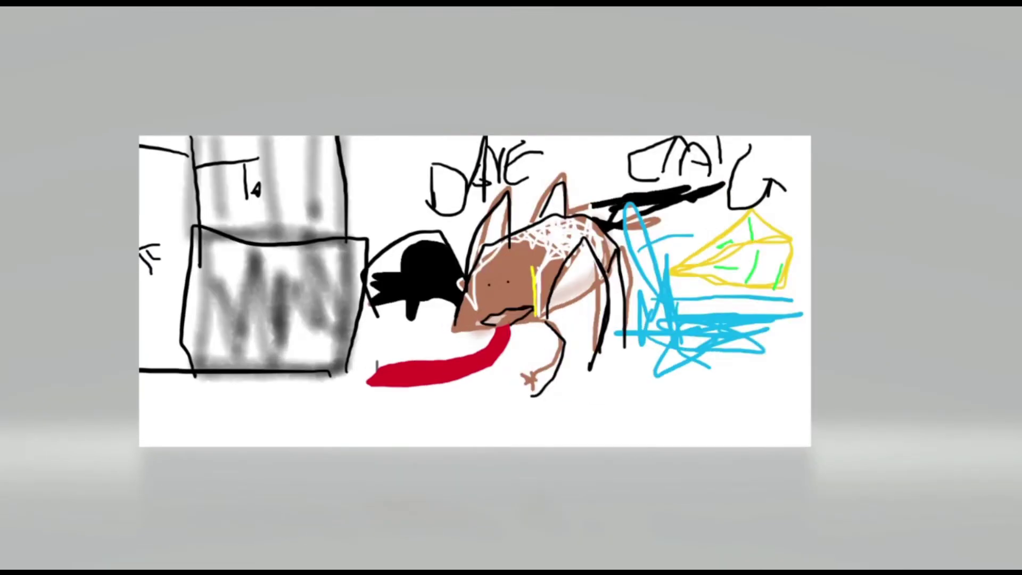
pyautogui.moveTo(533, 266)
pyautogui.mouseDown()
pyautogui.moveTo(473, 273)
pyautogui.moveTo(572, 295)
pyautogui.moveTo(463, 270)
pyautogui.mouseUp()
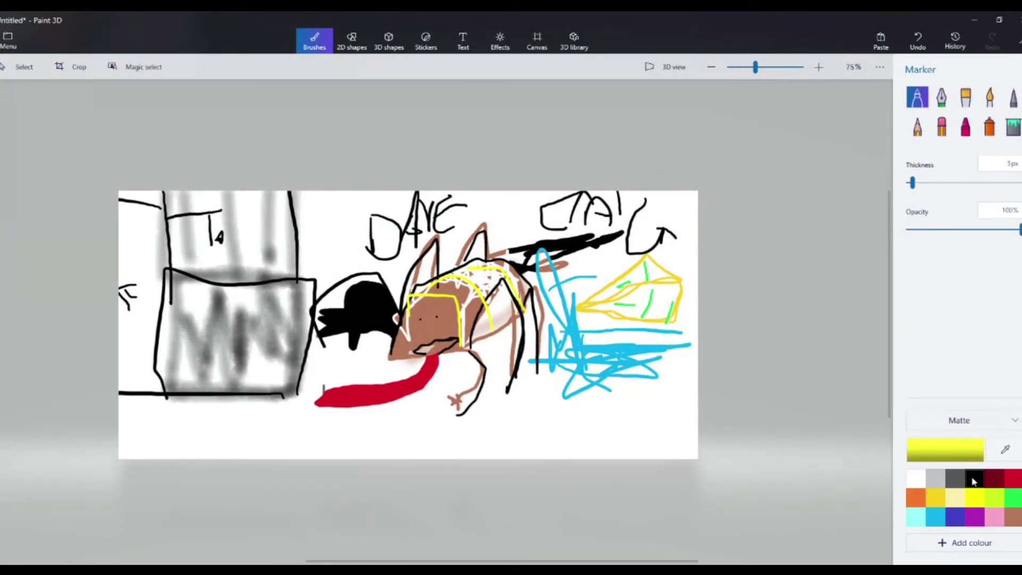
# Fill the white patches on the creature's back with black, and recolour the connected black outlines with a white fill
pyautogui.click(971, 480)
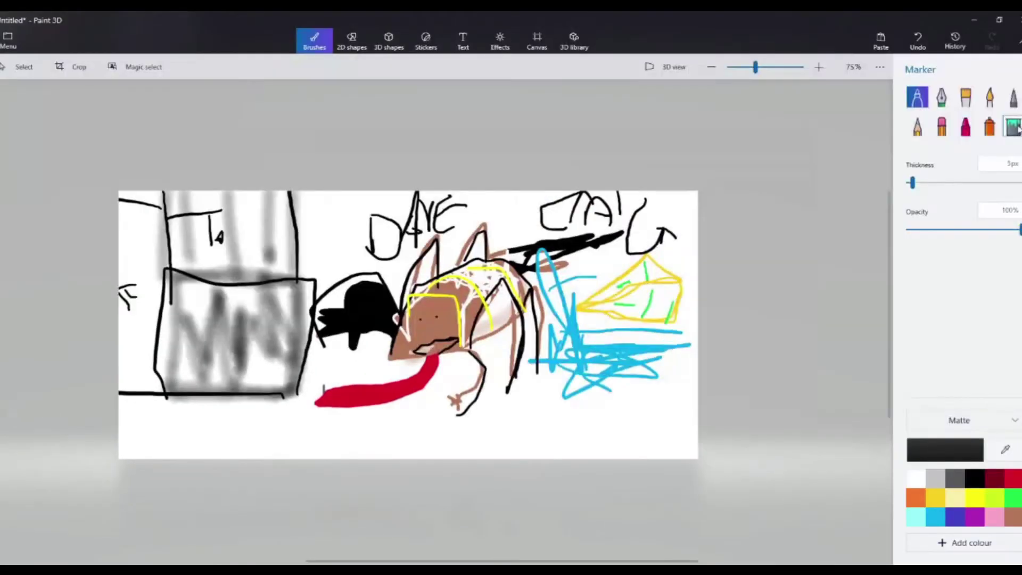
pyautogui.click(1012, 126)
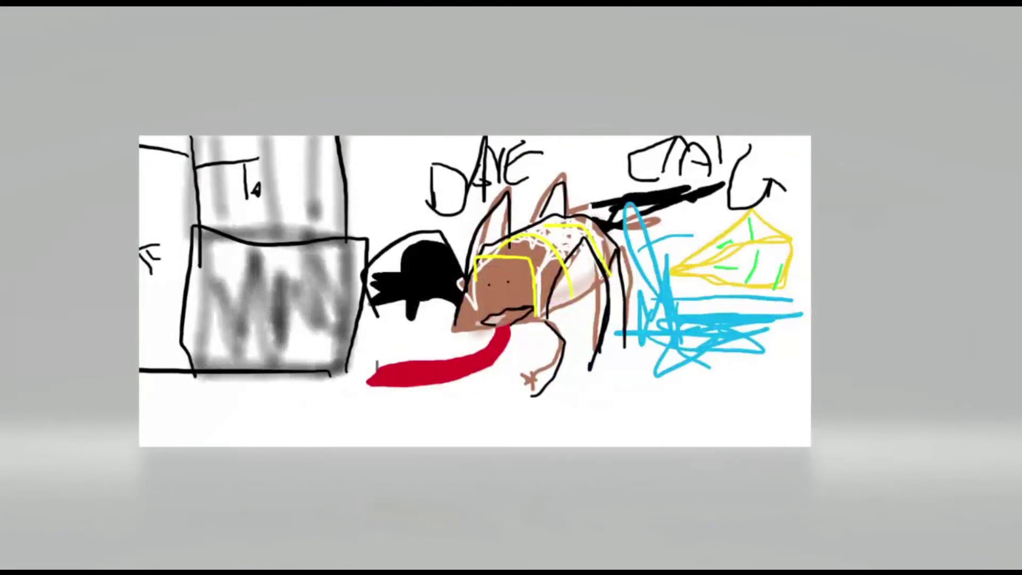
pyautogui.click(588, 237)
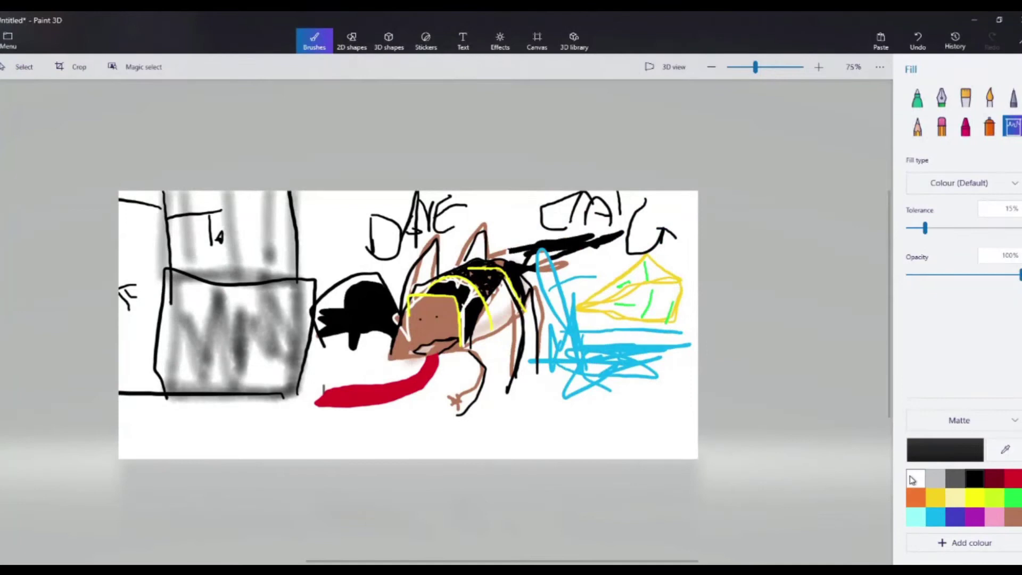
pyautogui.click(913, 479)
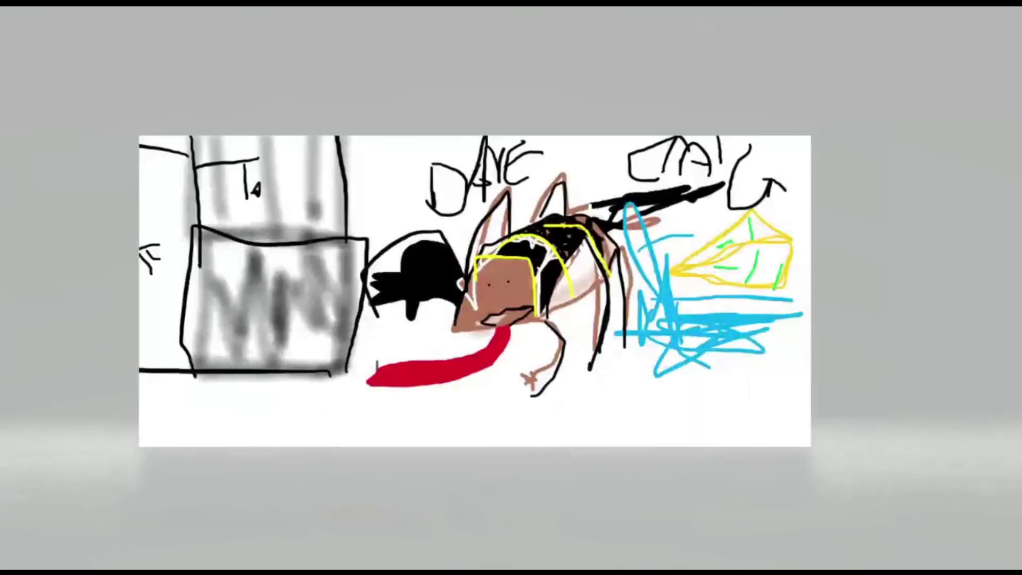
pyautogui.click(473, 274)
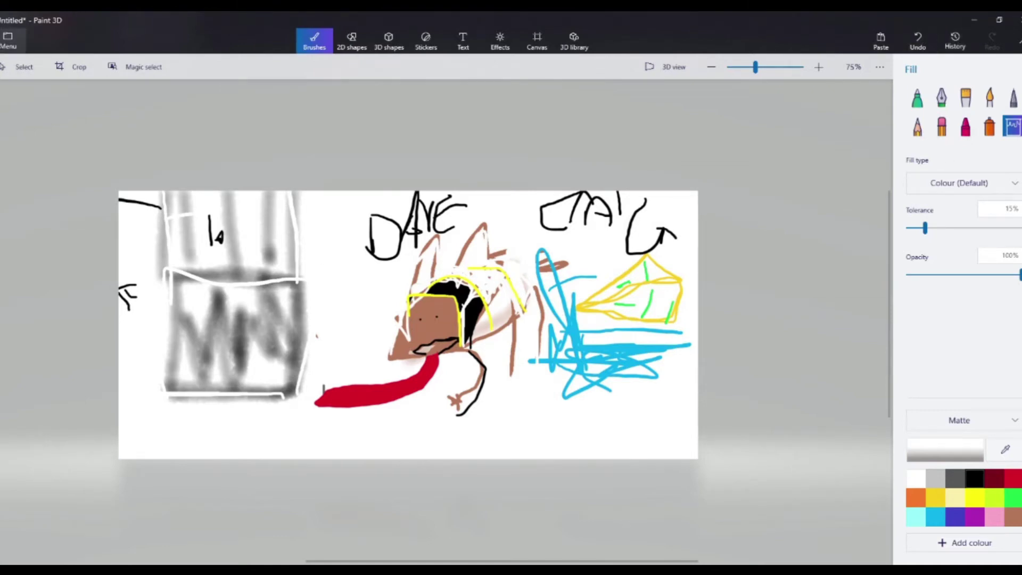
# Start a new blank drawing, discarding the unsaved changes to the current one
pyautogui.click(8, 40)
pyautogui.click(43, 80)
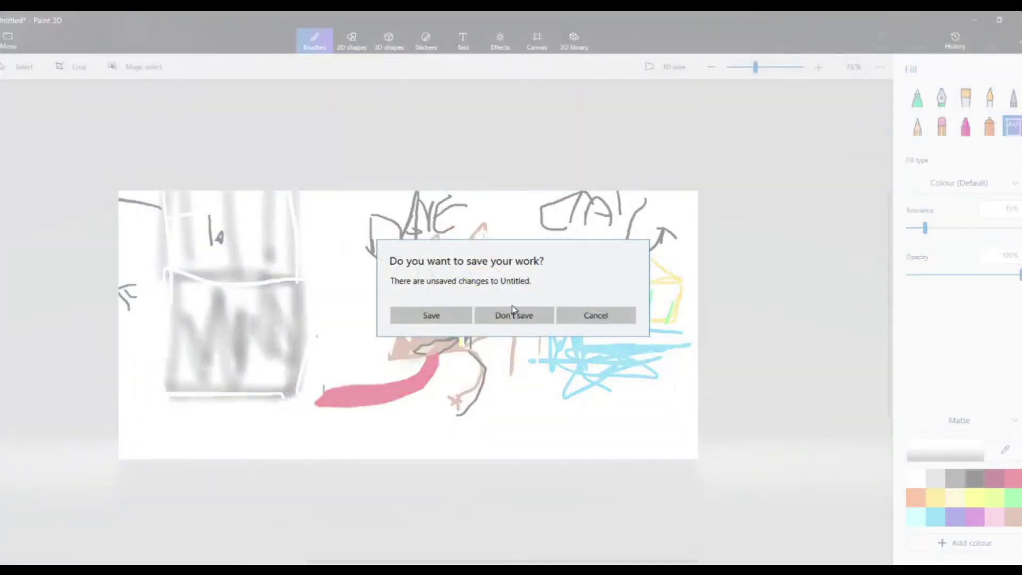
pyautogui.click(513, 313)
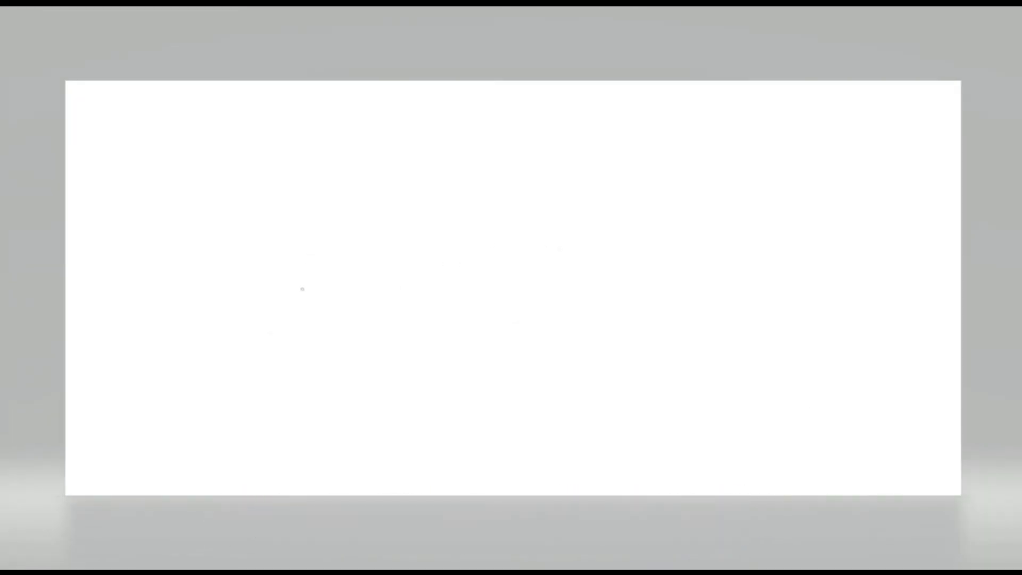
# Draw a closed, slanted four-sided outline in purple on the upper half of the blank canvas
pyautogui.moveTo(302, 288)
pyautogui.mouseDown()
pyautogui.moveTo(377, 198)
pyautogui.moveTo(490, 184)
pyautogui.moveTo(472, 224)
pyautogui.moveTo(388, 285)
pyautogui.moveTo(304, 281)
pyautogui.mouseUp()
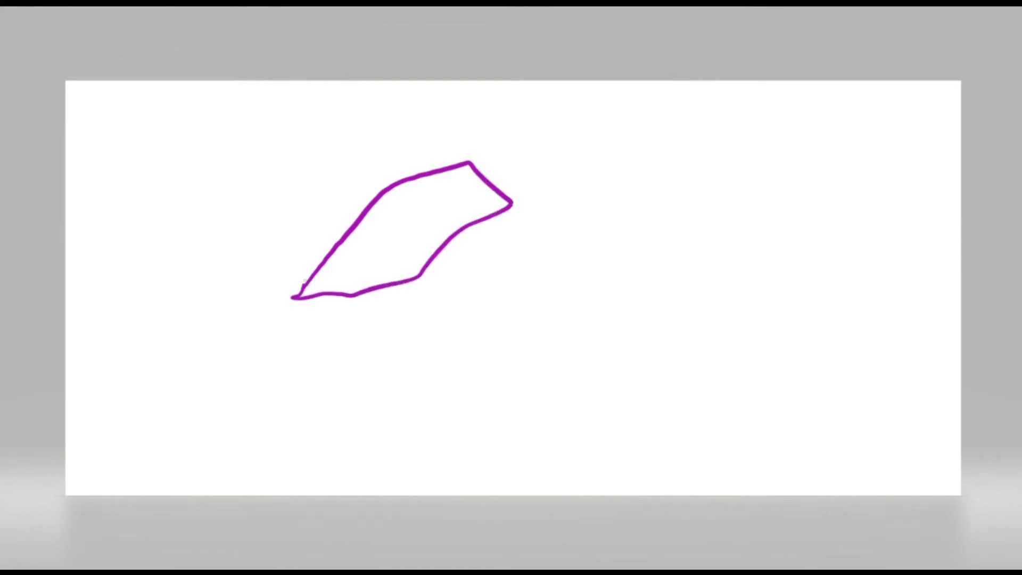